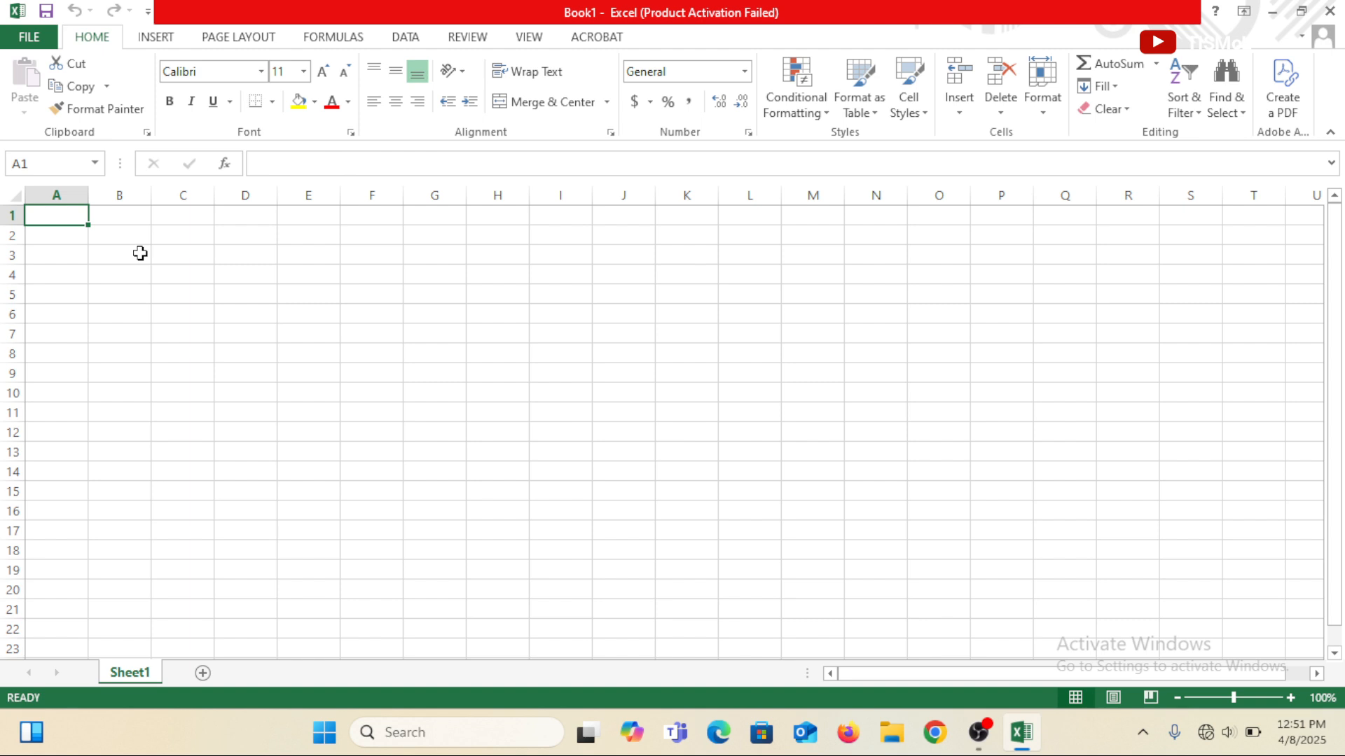
Insert a new sheet from the Loan Amortization spreadsheet template before Sheet1.
{"action": "right_click", "coordinate": [146, 675]}
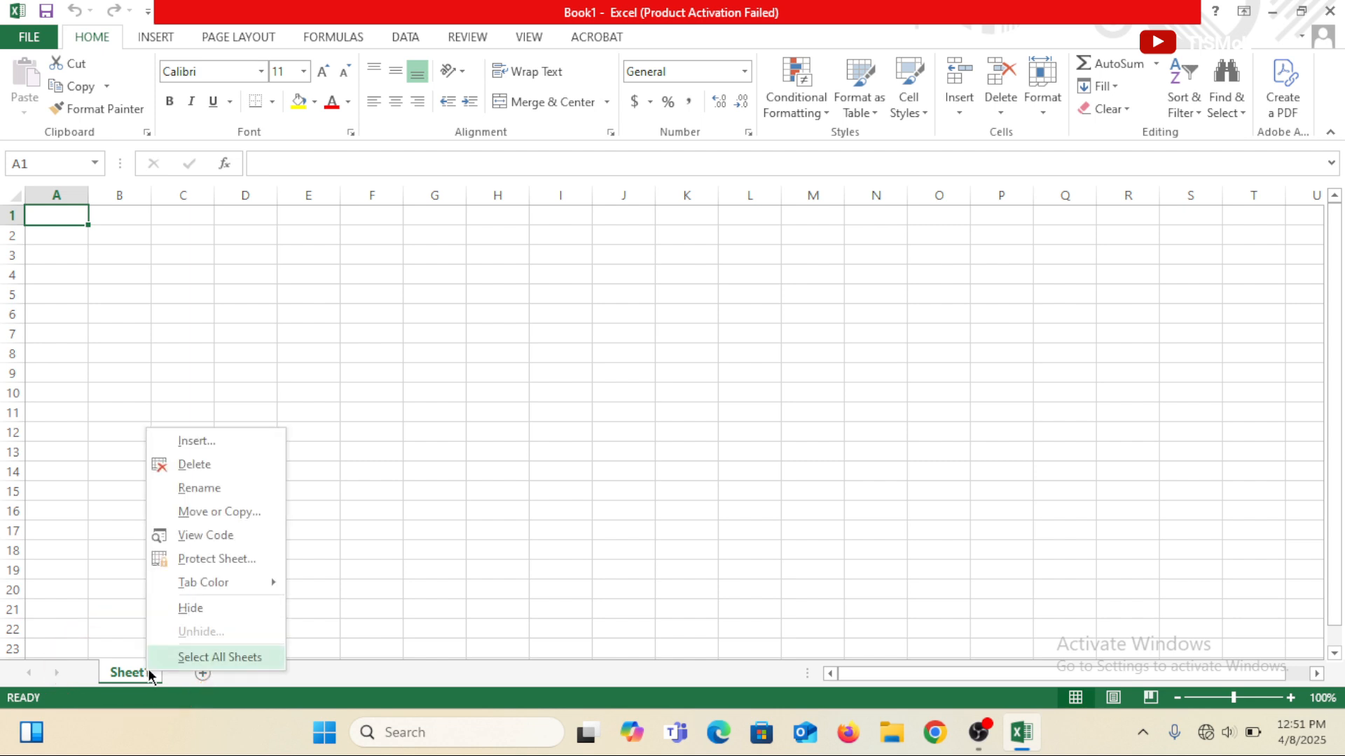
{"action": "left_click", "coordinate": [225, 442]}
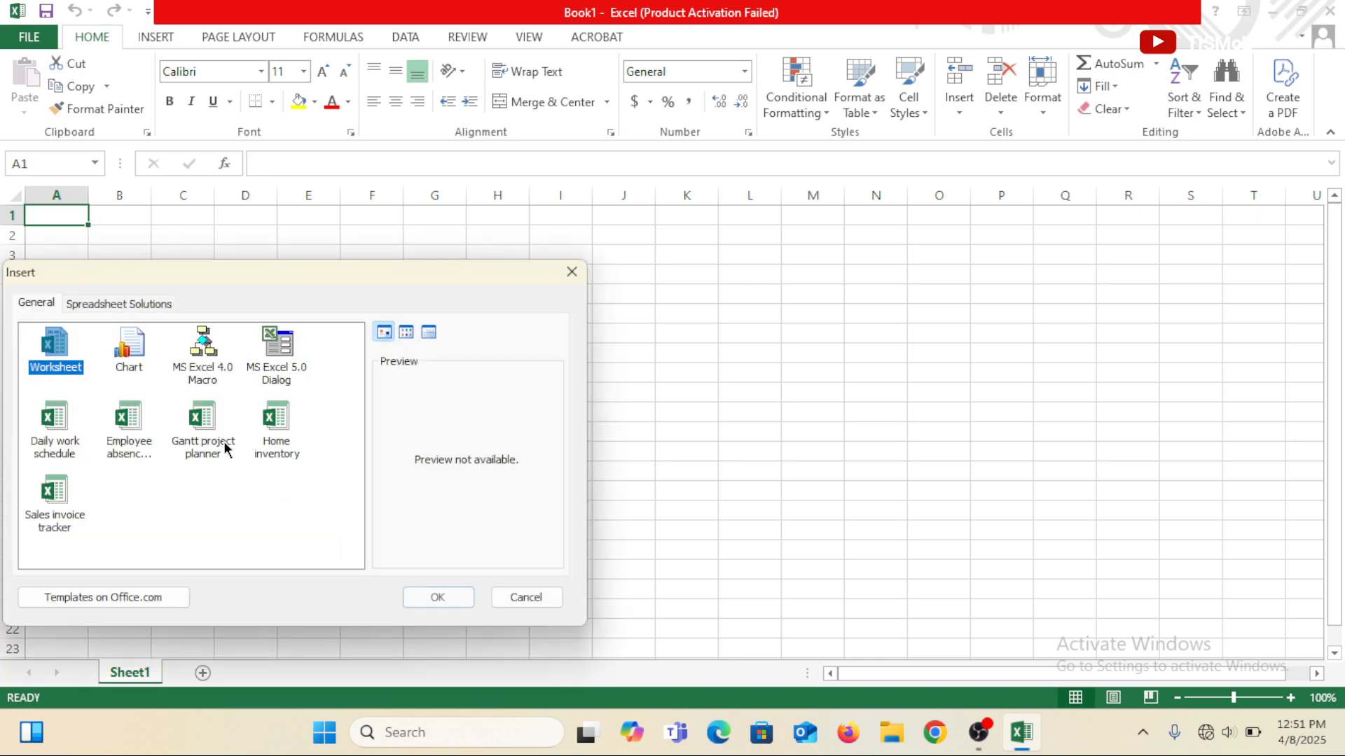
{"action": "left_click_drag", "start_coordinate": [278, 283], "coordinate": [560, 229]}
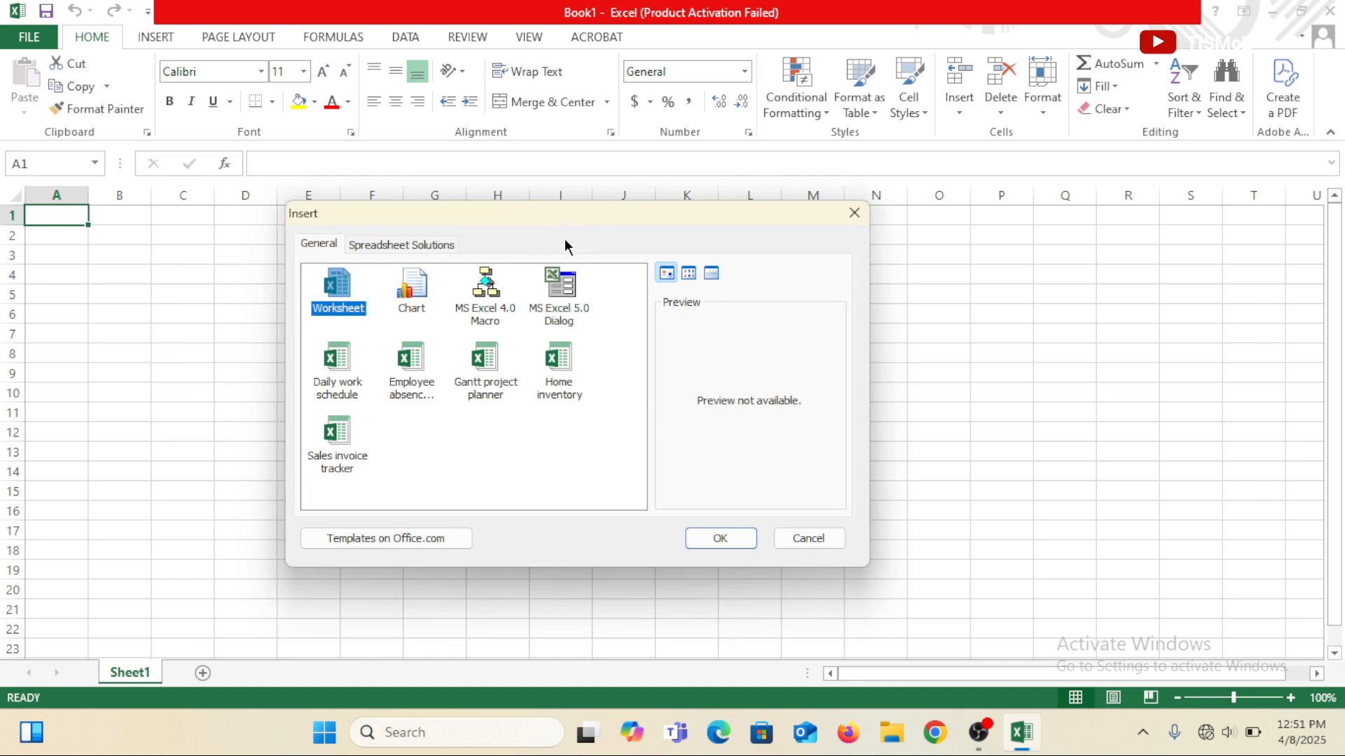
{"action": "left_click", "coordinate": [434, 245]}
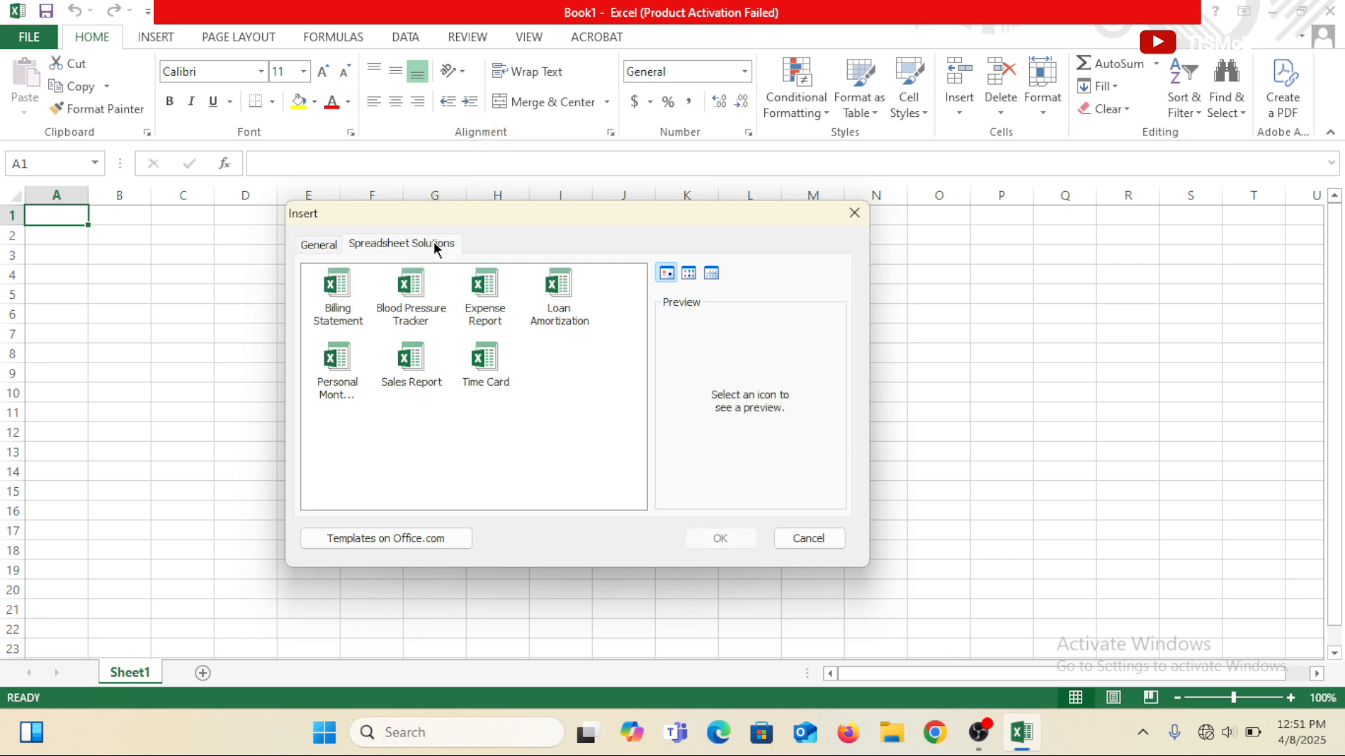
{"action": "left_click", "coordinate": [565, 303]}
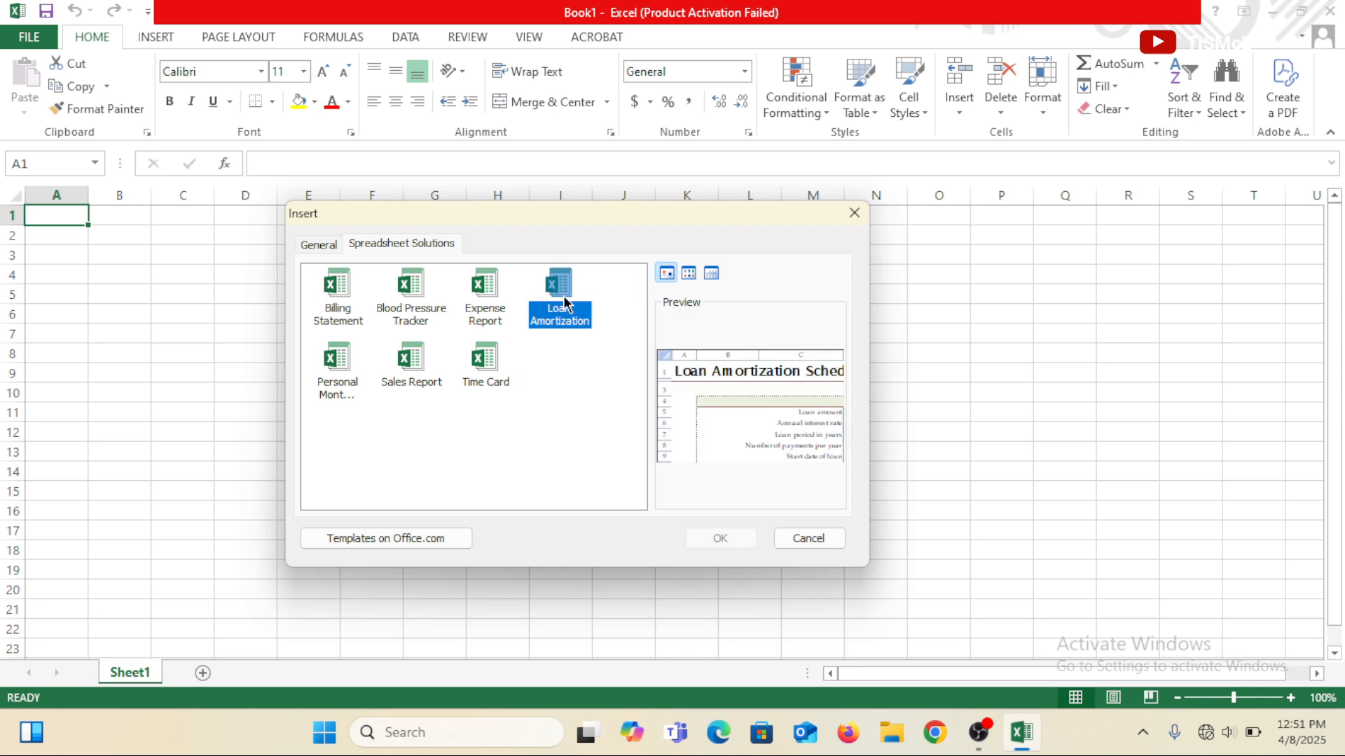
{"action": "left_click", "coordinate": [713, 544]}
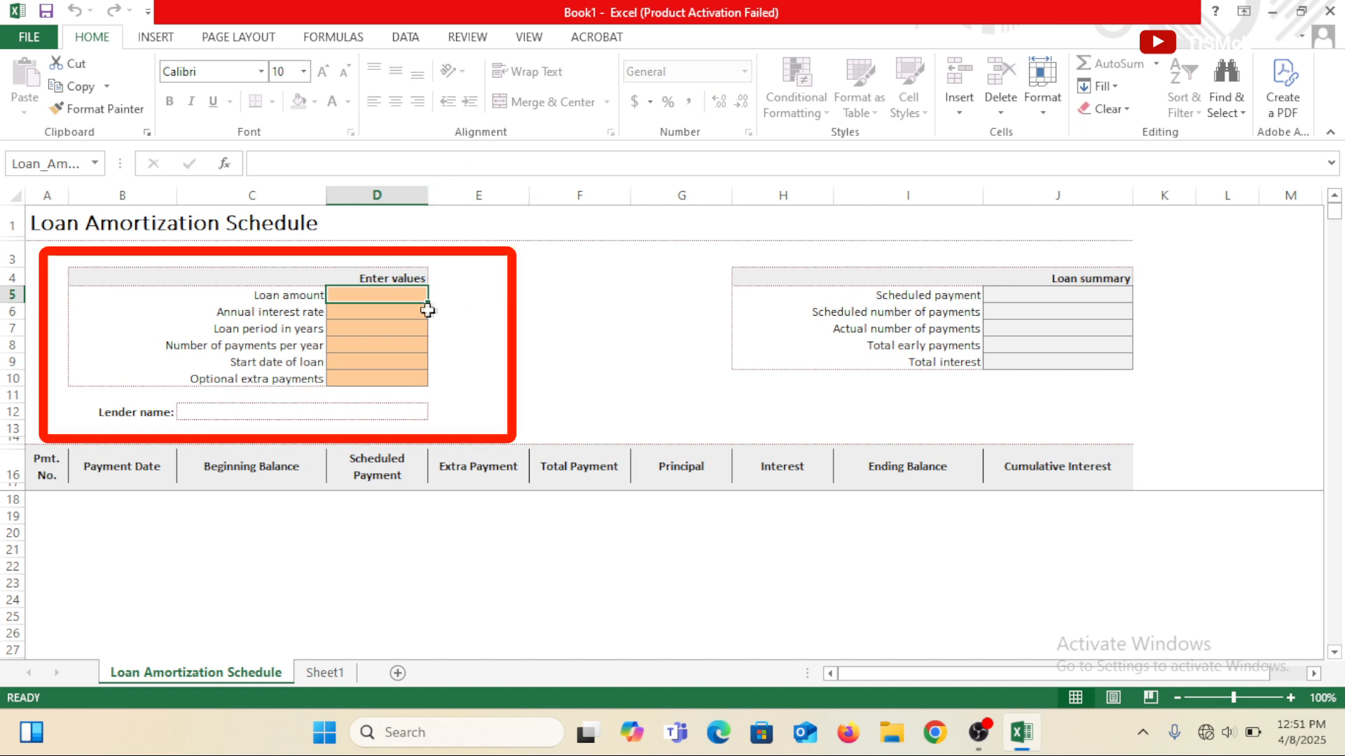
{"action": "left_click", "coordinate": [391, 313]}
{"action": "left_click", "coordinate": [400, 329]}
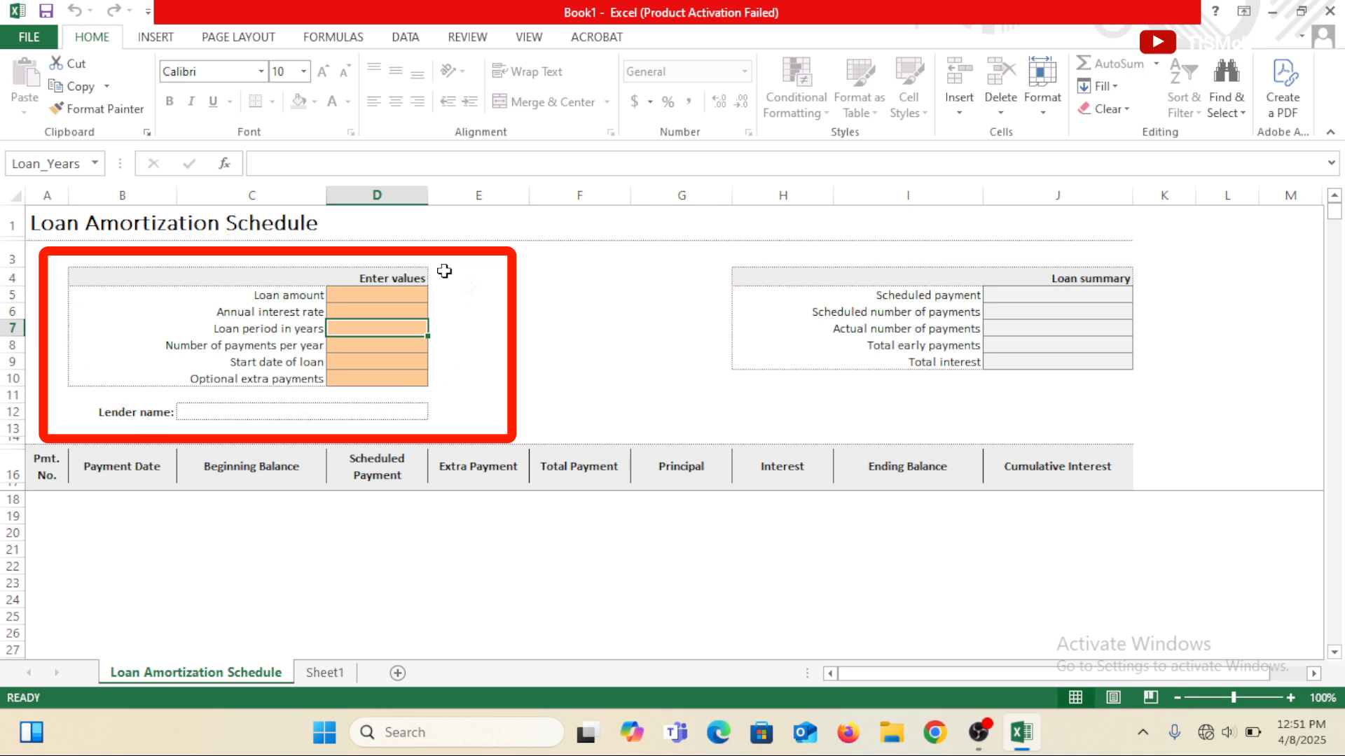
{"action": "left_click", "coordinate": [365, 294]}
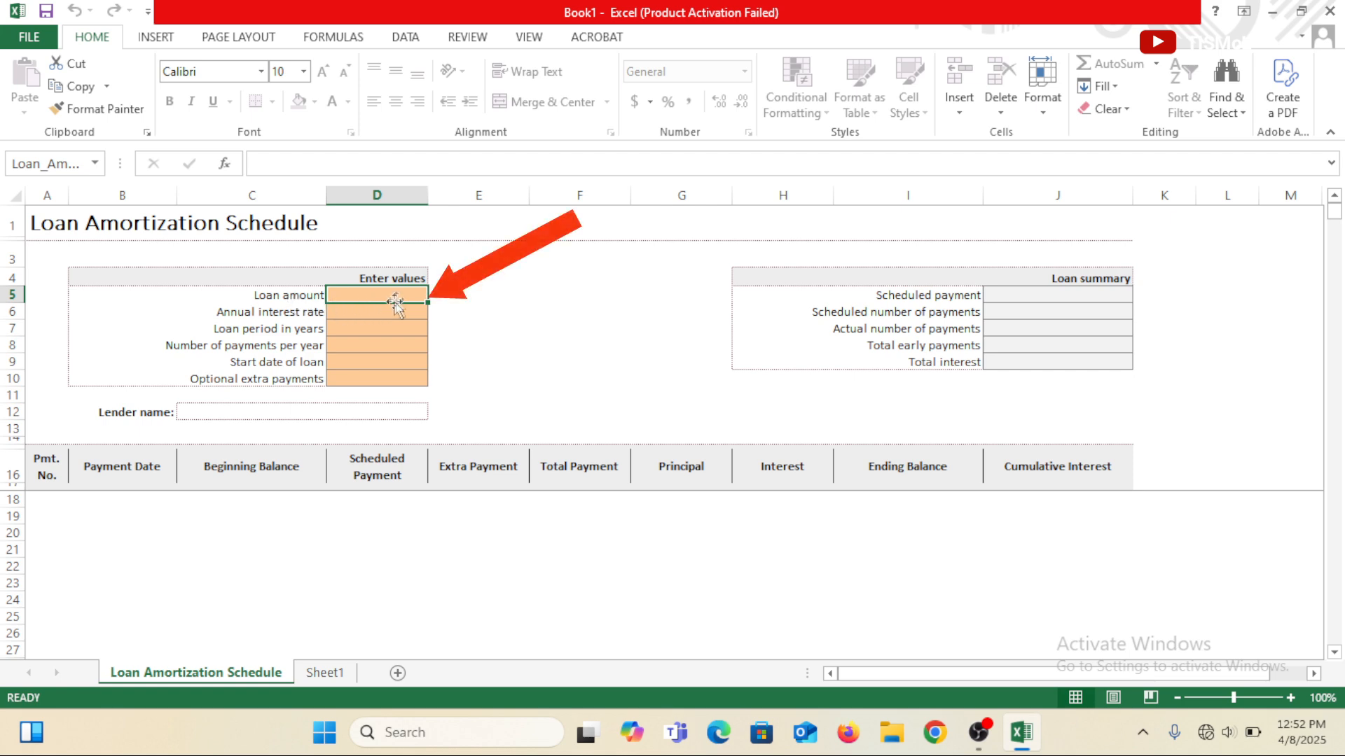
{"action": "left_click", "coordinate": [397, 312]}
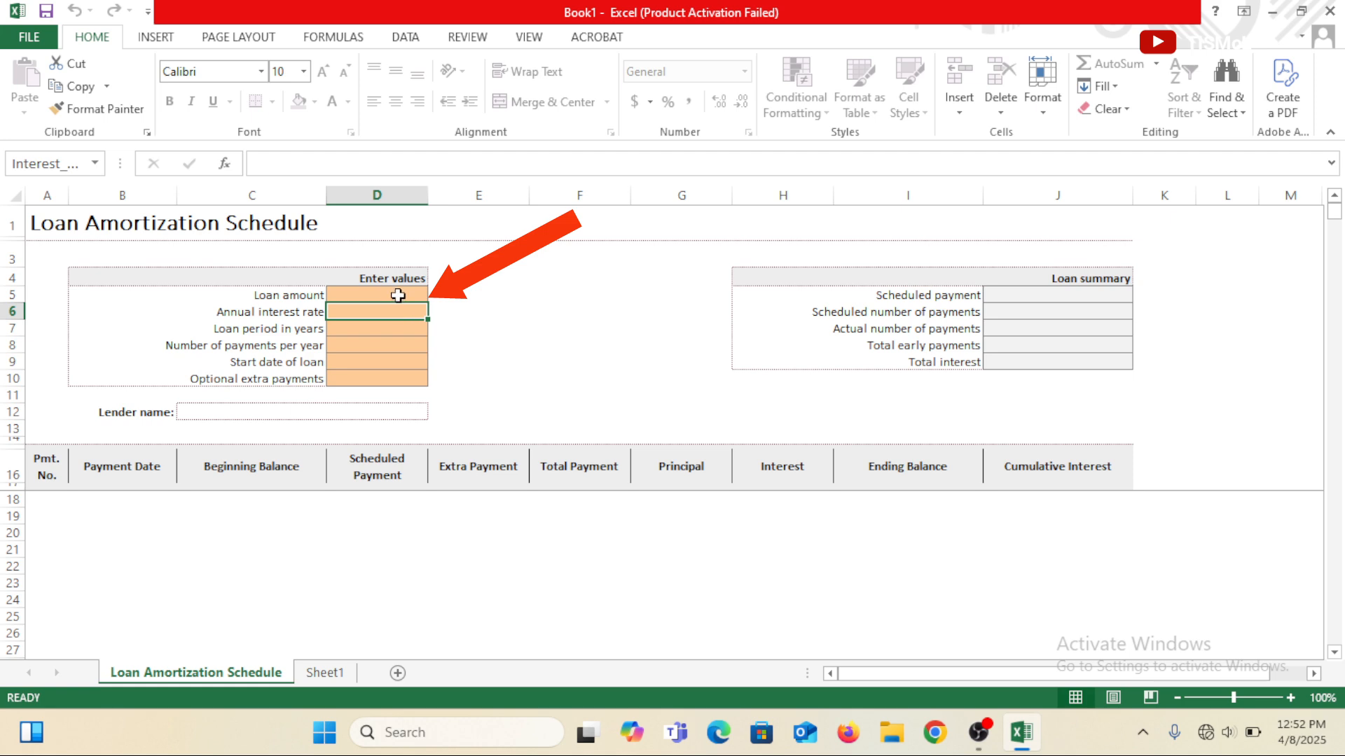
Enter 10000 as the loan amount in the loan amortization schedule.
{"action": "left_click", "coordinate": [396, 293]}
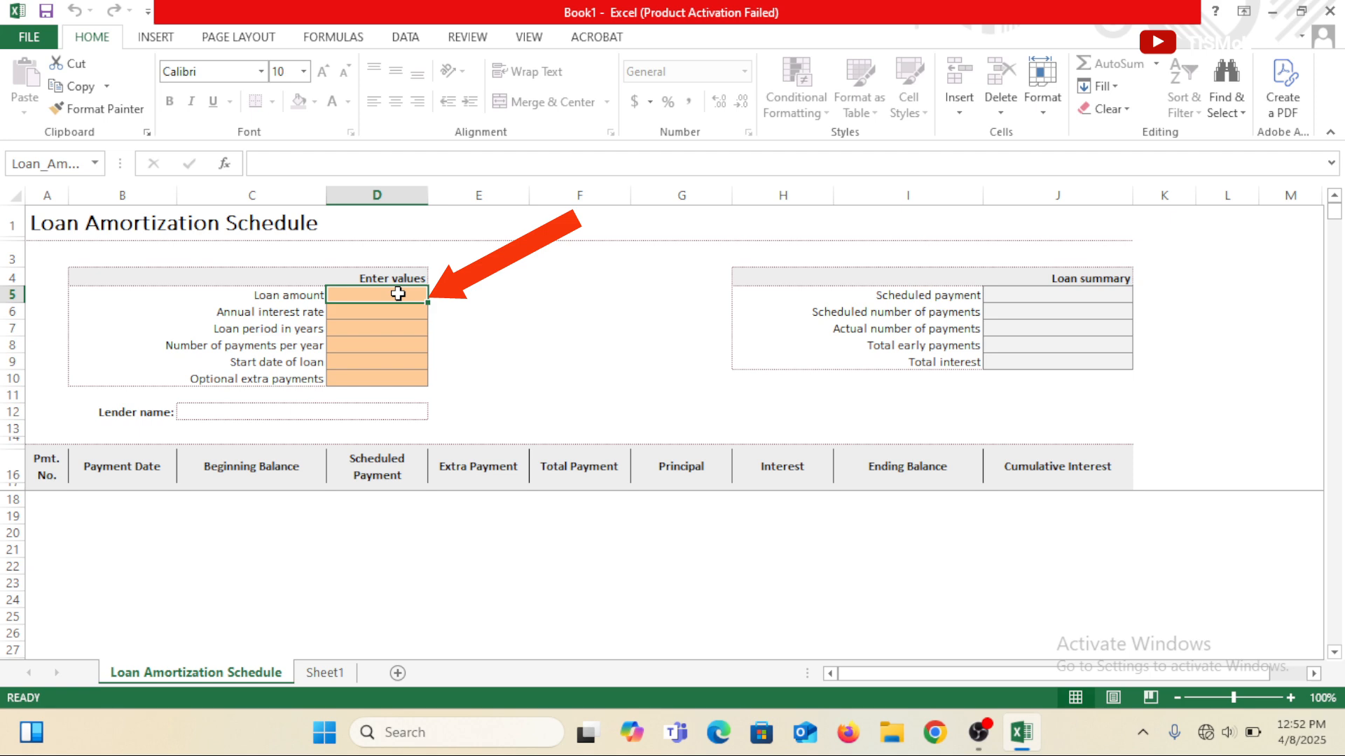
{"action": "type", "text": "10"}
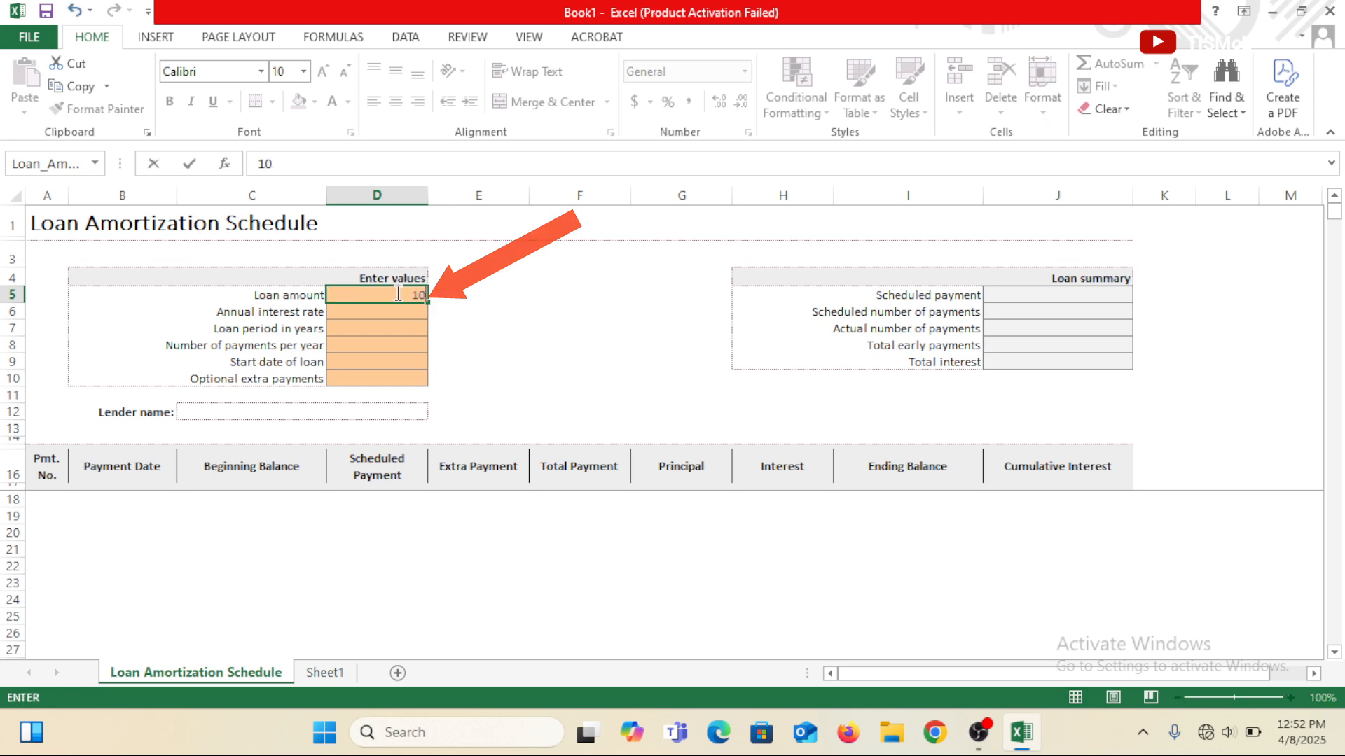
{"action": "type", "text": "000"}
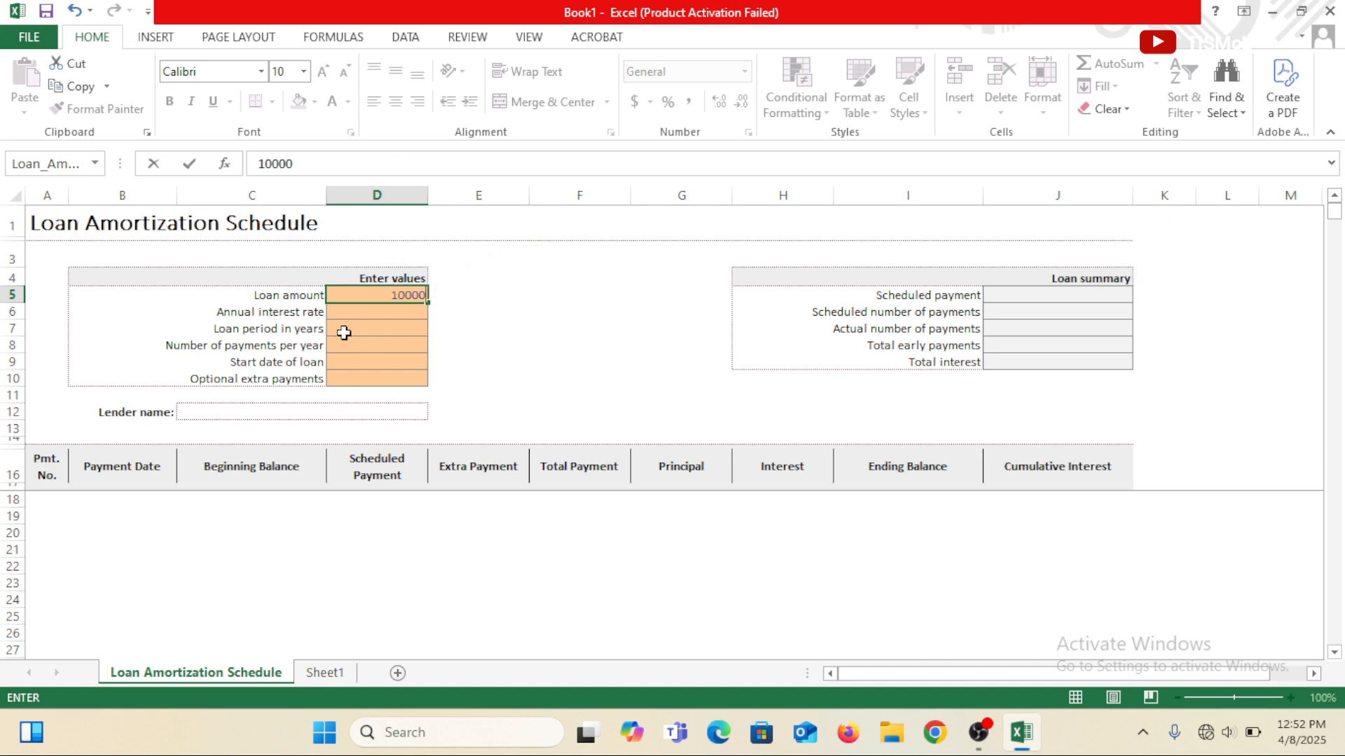
Set the annual interest rate to 15% and the loan period to 5 years.
{"action": "left_click", "coordinate": [371, 320]}
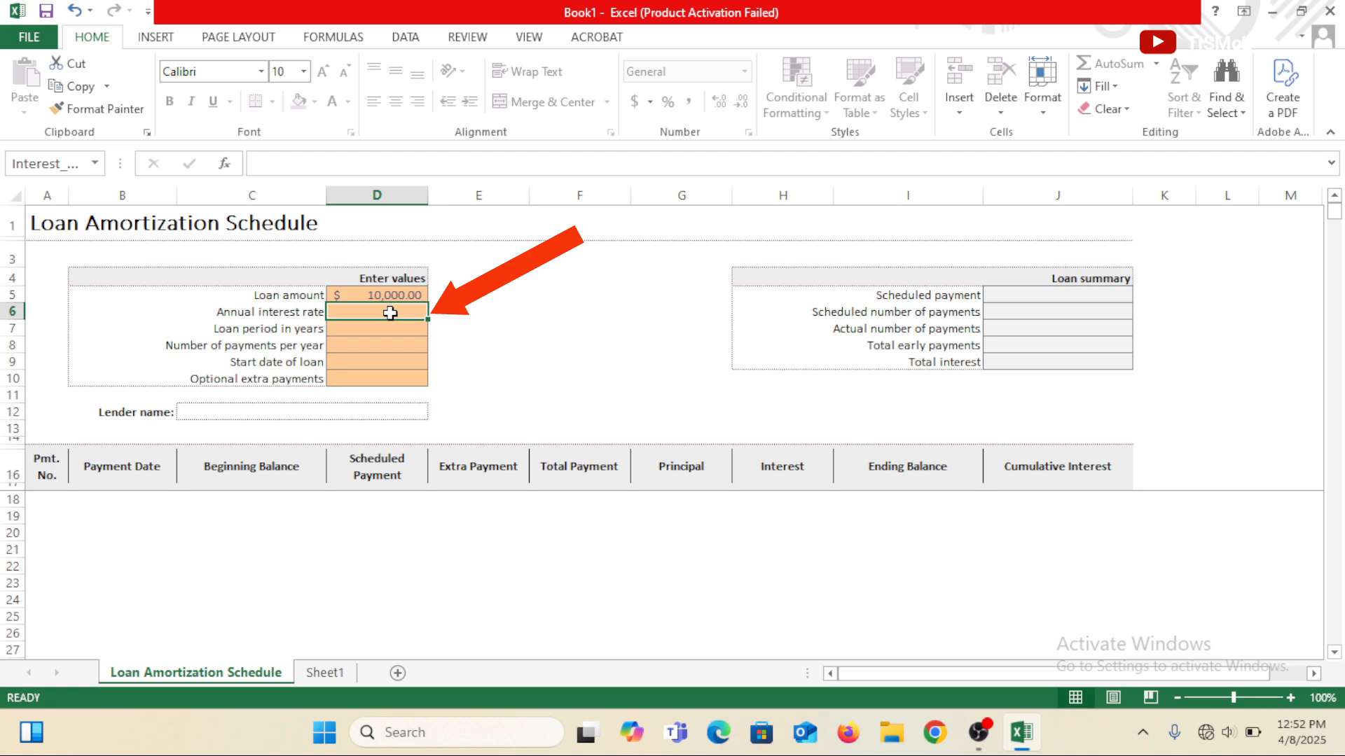
{"action": "type", "text": "15"}
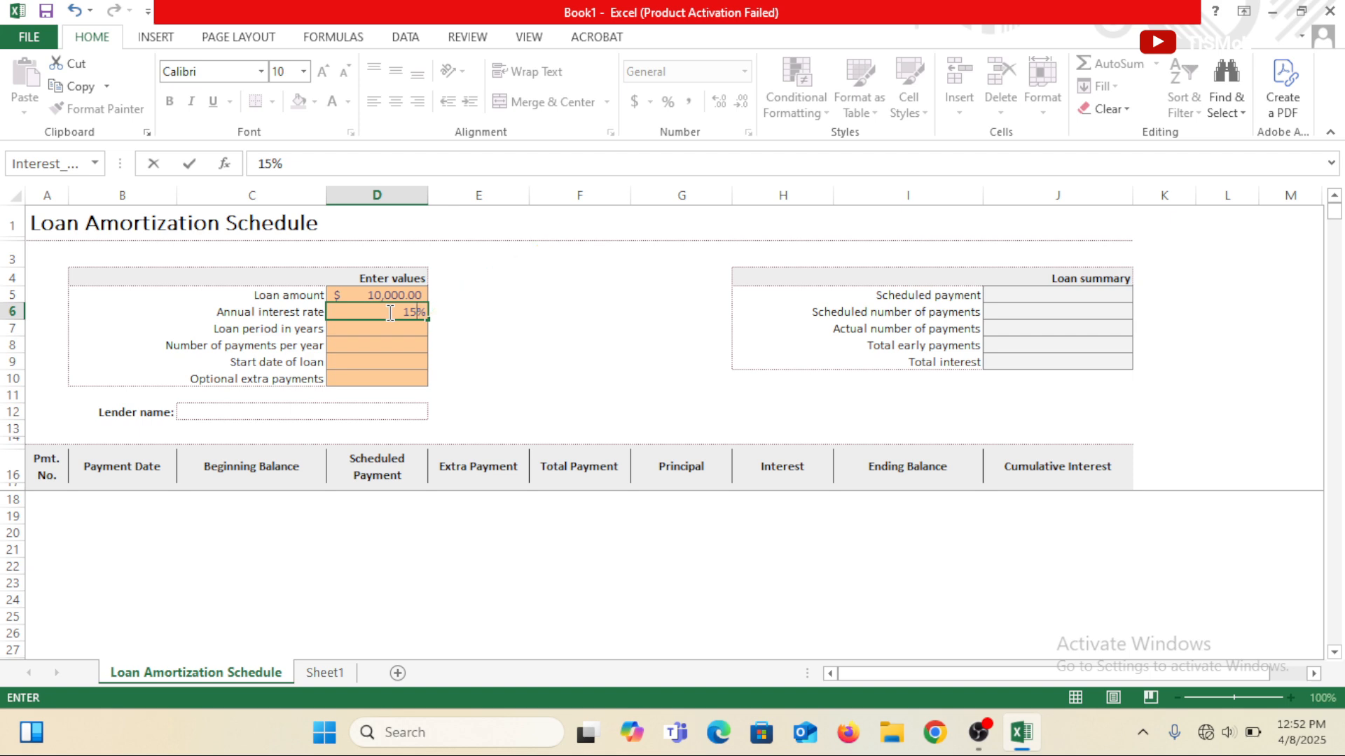
{"action": "key", "text": "Return"}
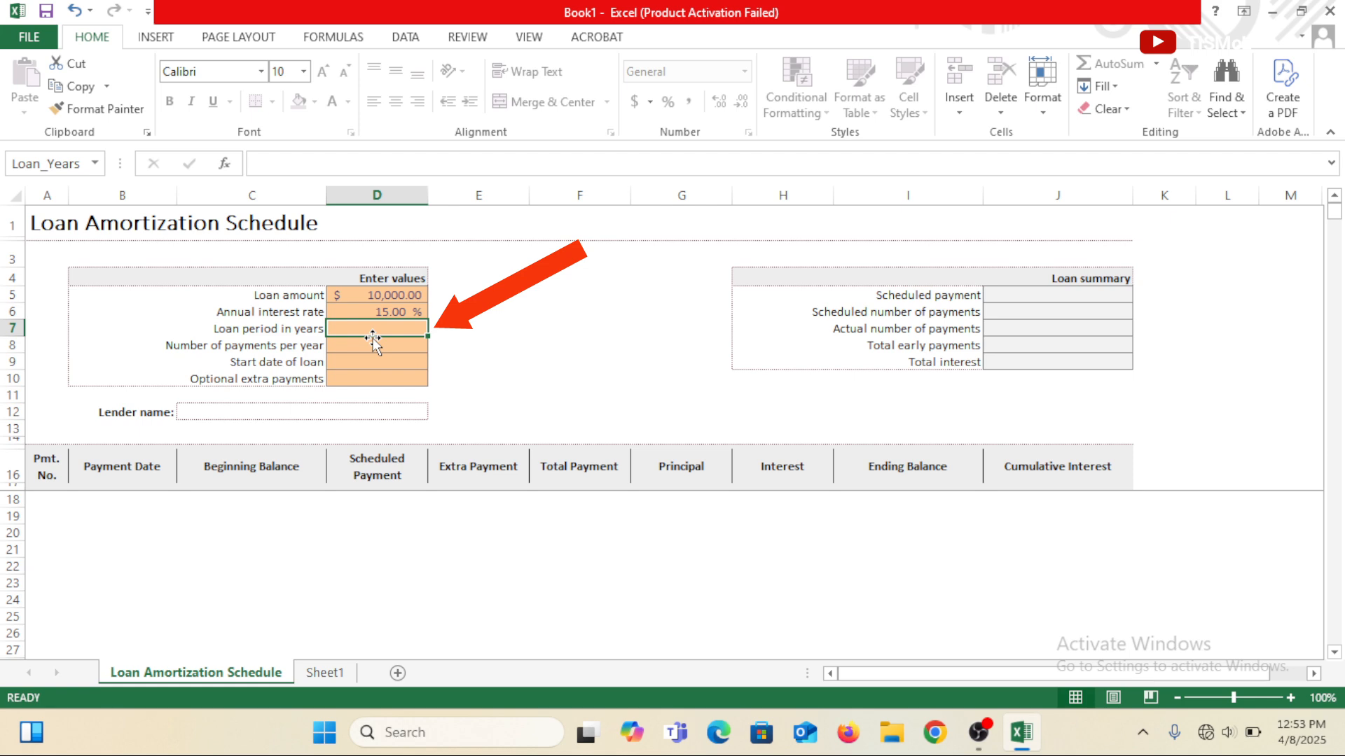
{"action": "type", "text": "5"}
{"action": "key", "text": "Return"}
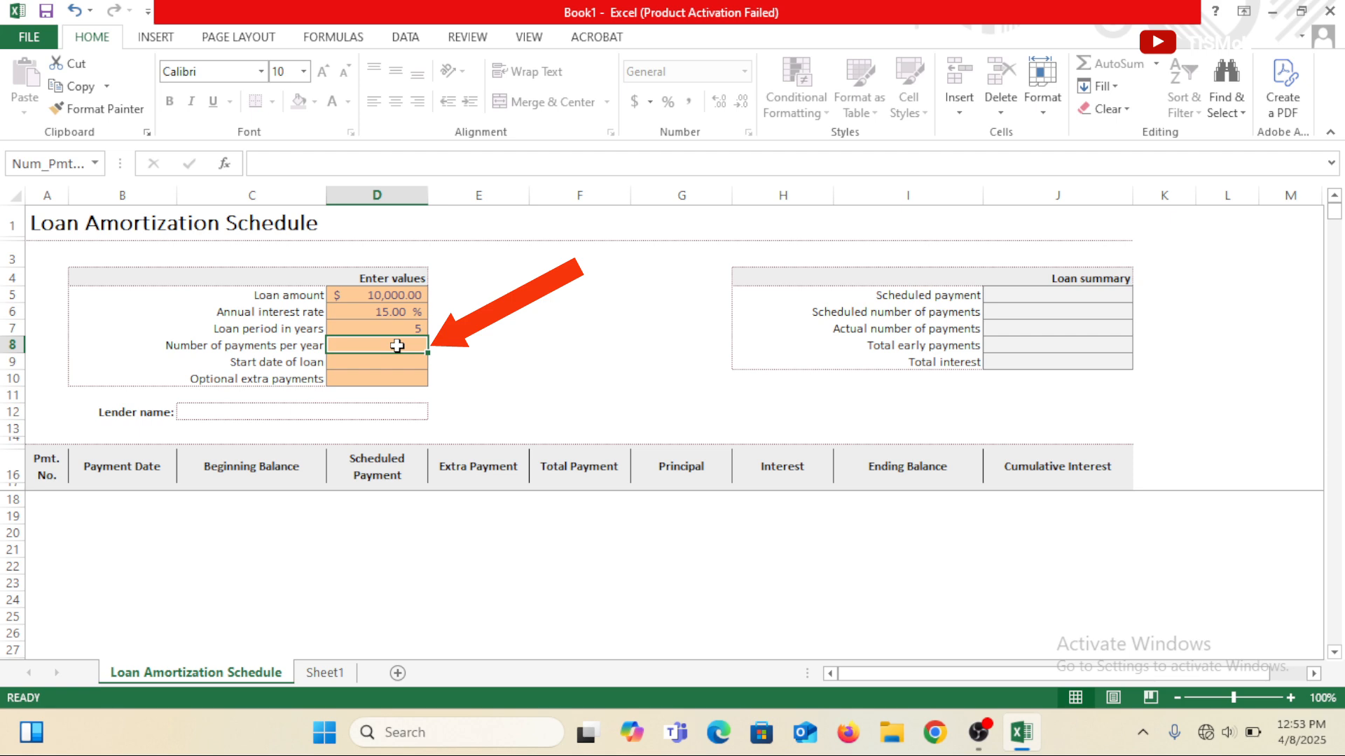
Set the number of payments per year to 12 and the start date of the loan to 02/04/2025.
{"action": "type", "text": "12"}
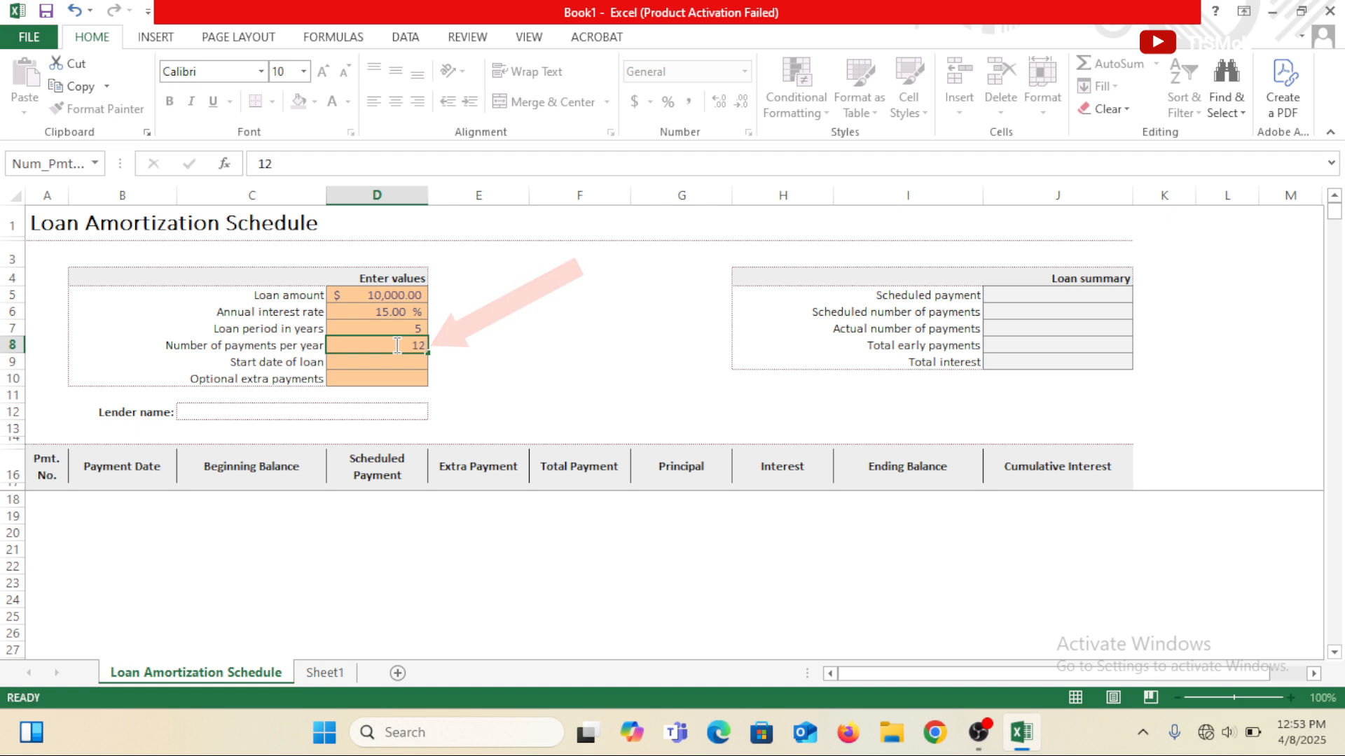
{"action": "key", "text": "Return"}
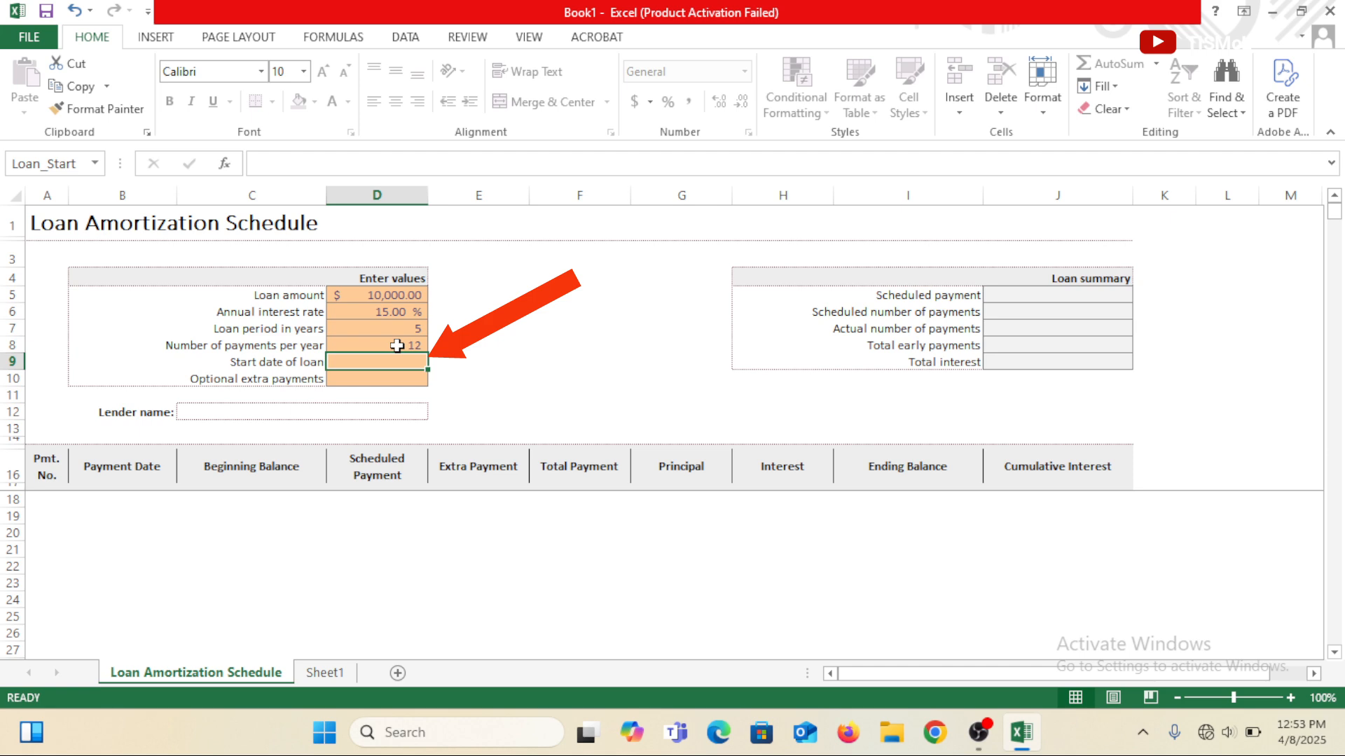
{"action": "type", "text": "02/"}
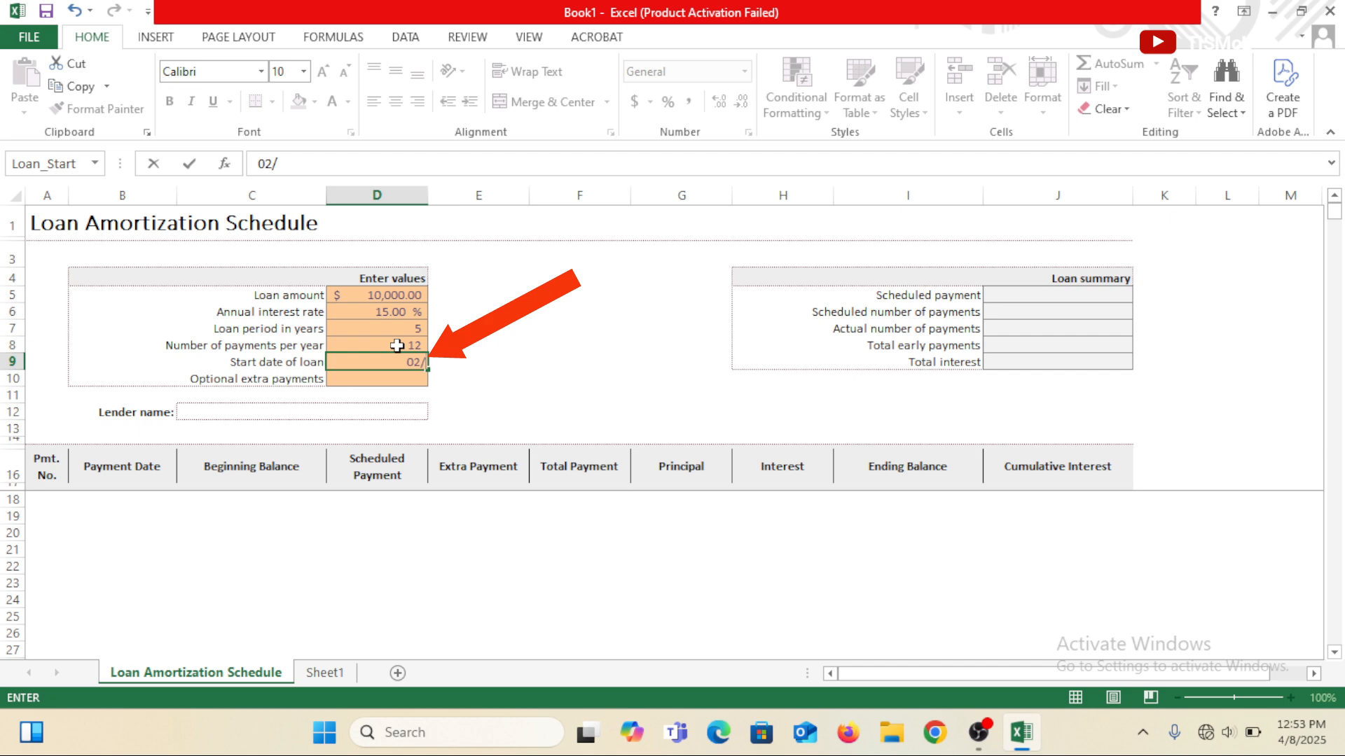
{"action": "type", "text": "04/2025"}
{"action": "key", "text": "Return"}
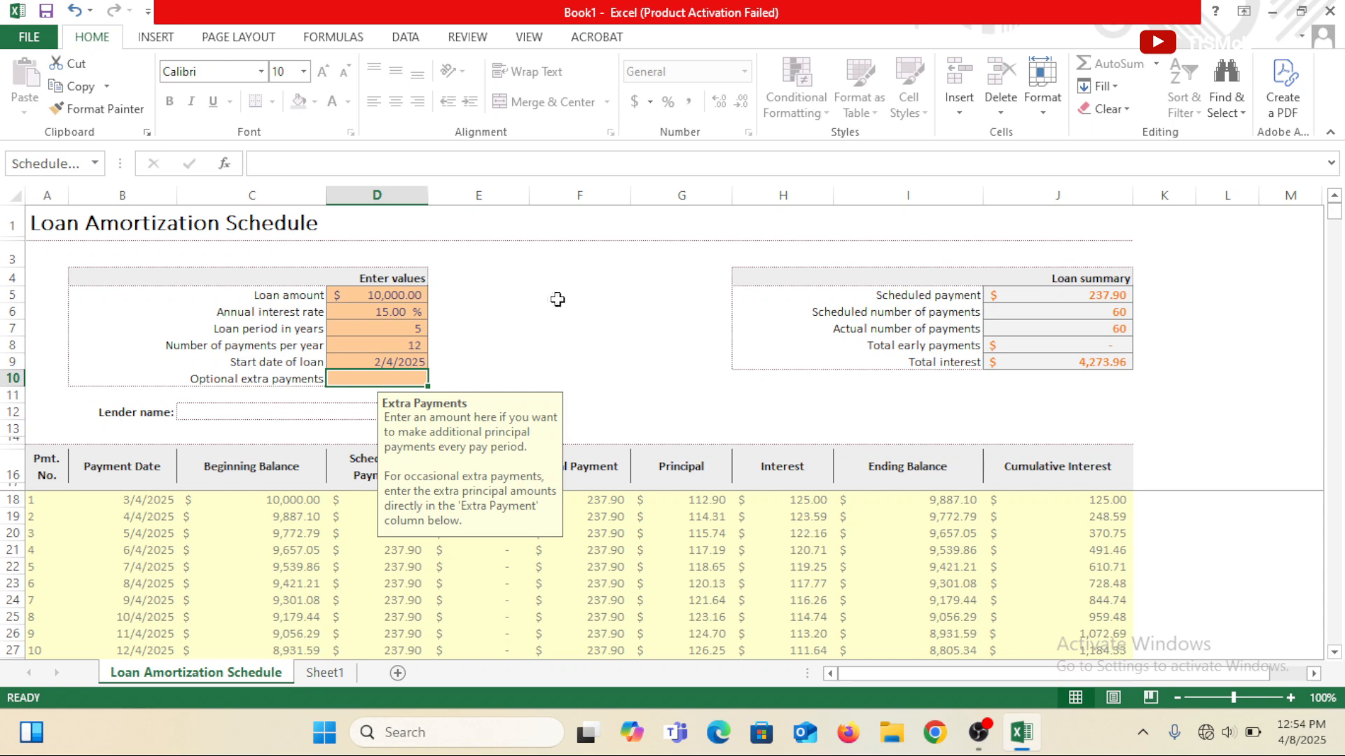
Examine the optional extra payments and lender name fields, the Extra Payment column and the payment schedule rows.
{"action": "left_click", "coordinate": [386, 360]}
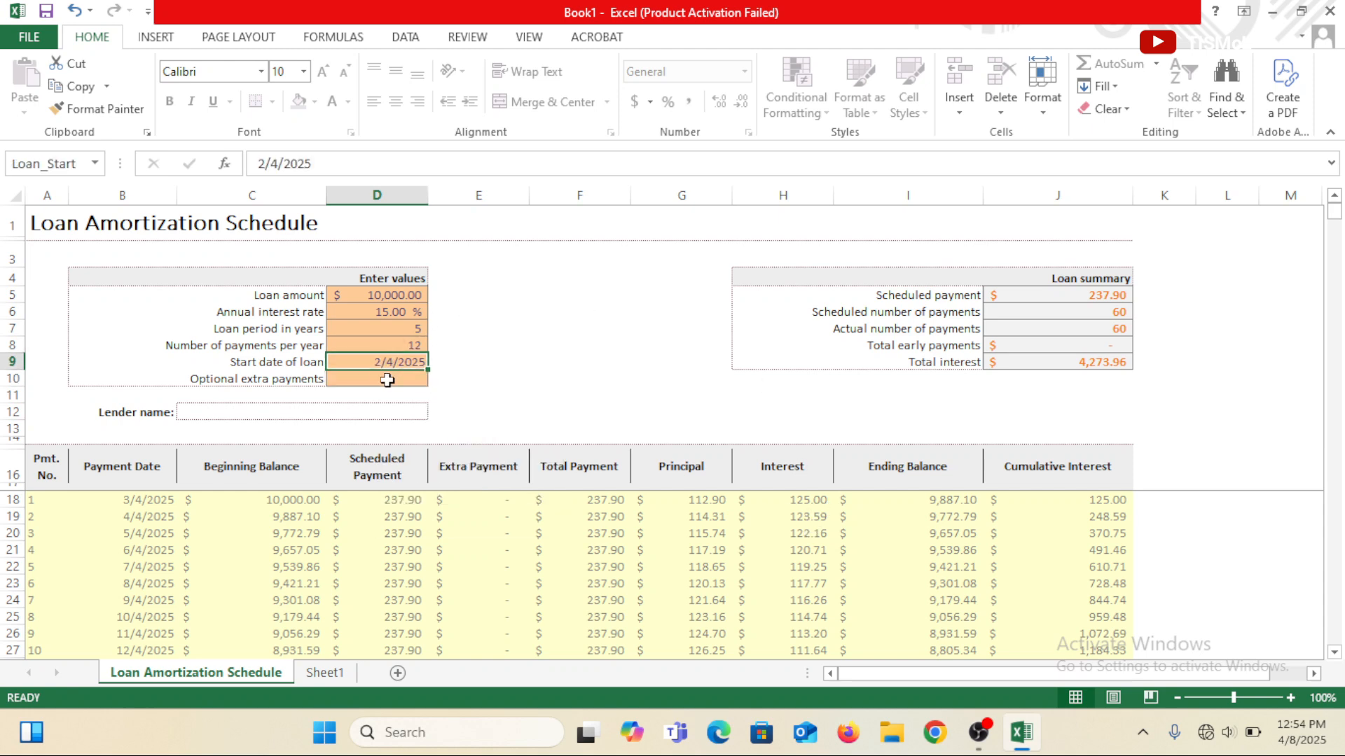
{"action": "left_click", "coordinate": [387, 380]}
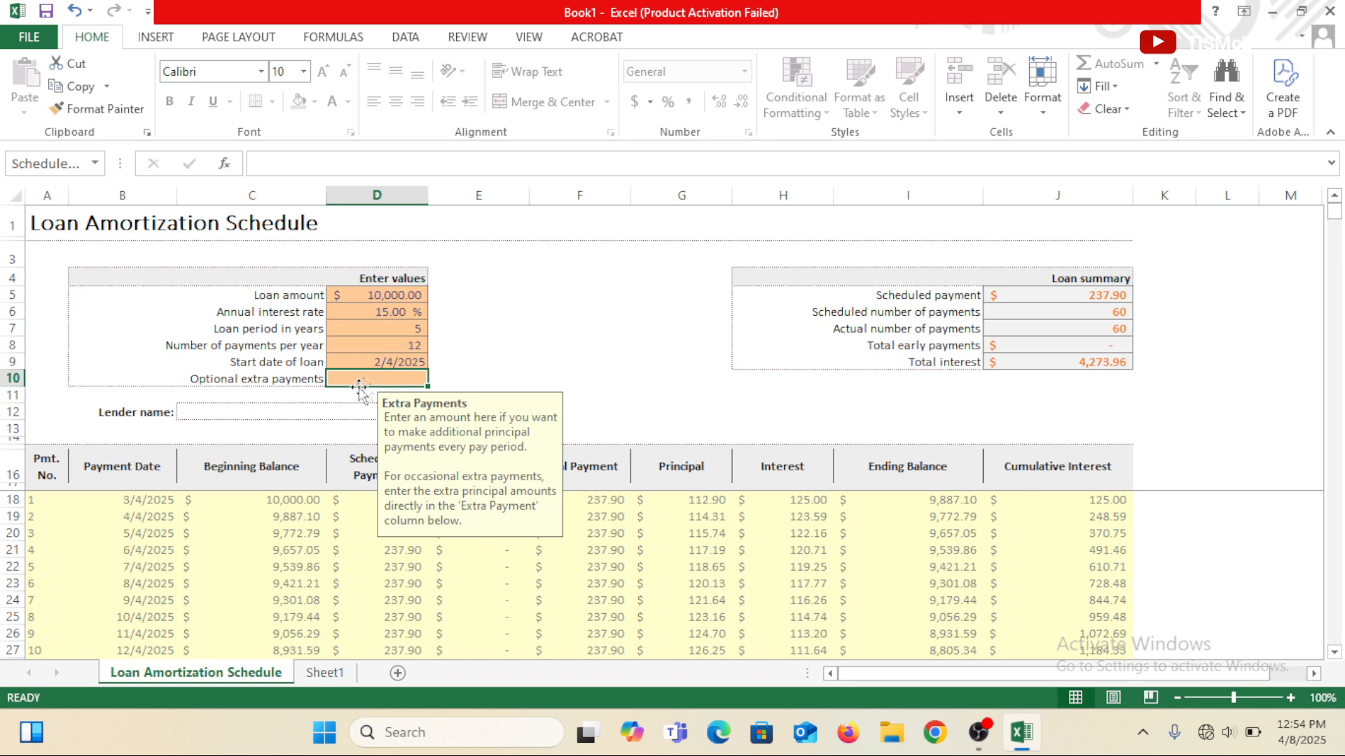
{"action": "left_click", "coordinate": [301, 408]}
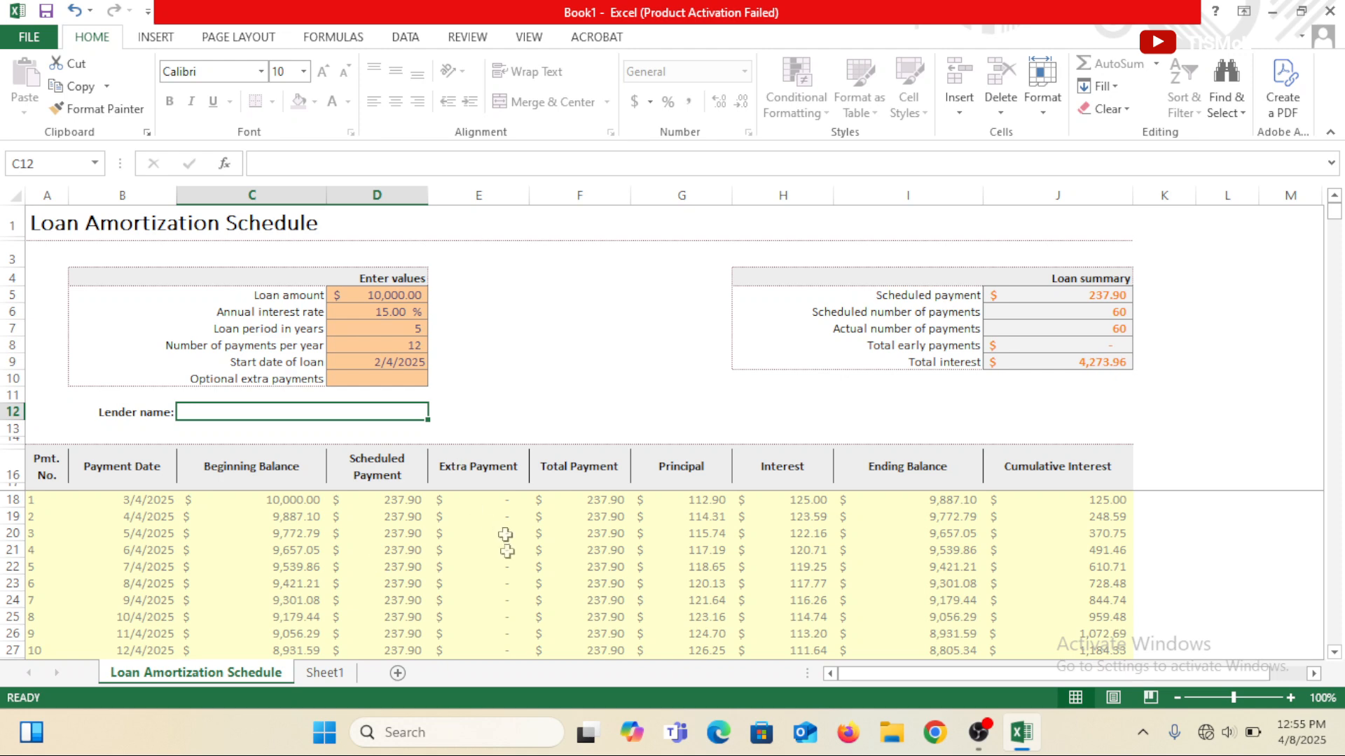
{"action": "left_click", "coordinate": [486, 502]}
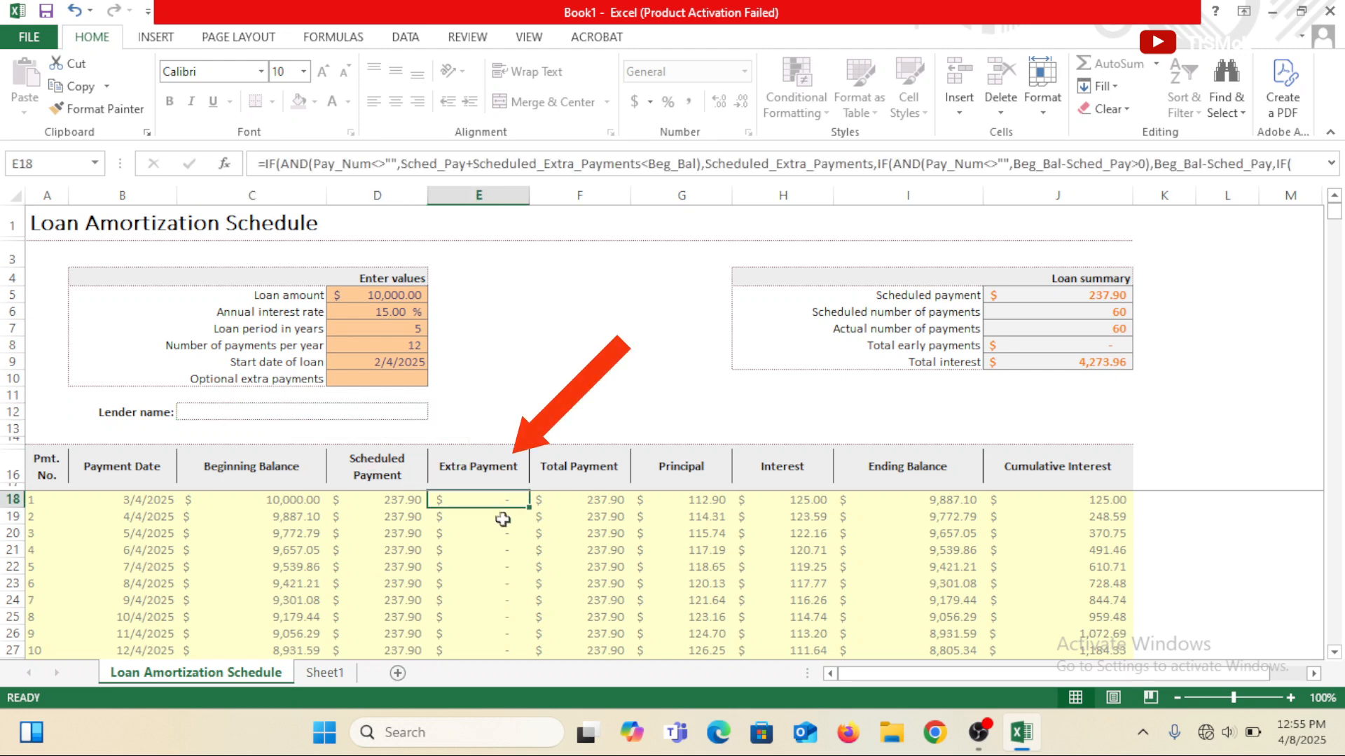
{"action": "key", "text": "Return"}
{"action": "left_click", "coordinate": [502, 502]}
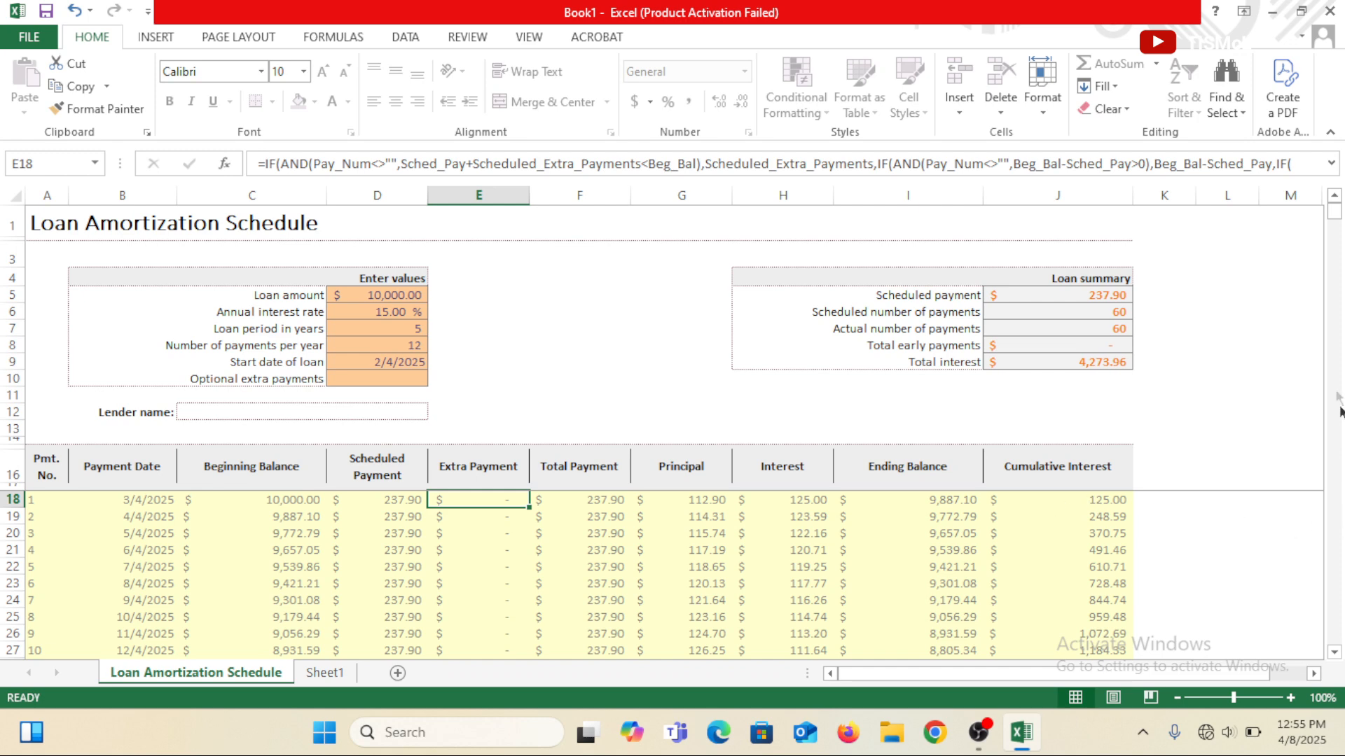
{"action": "left_click", "coordinate": [1336, 654]}
{"action": "left_click", "coordinate": [1336, 655]}
{"action": "scroll", "coordinate": [1184, 518], "scroll_direction": "up", "scroll_amount": 1}
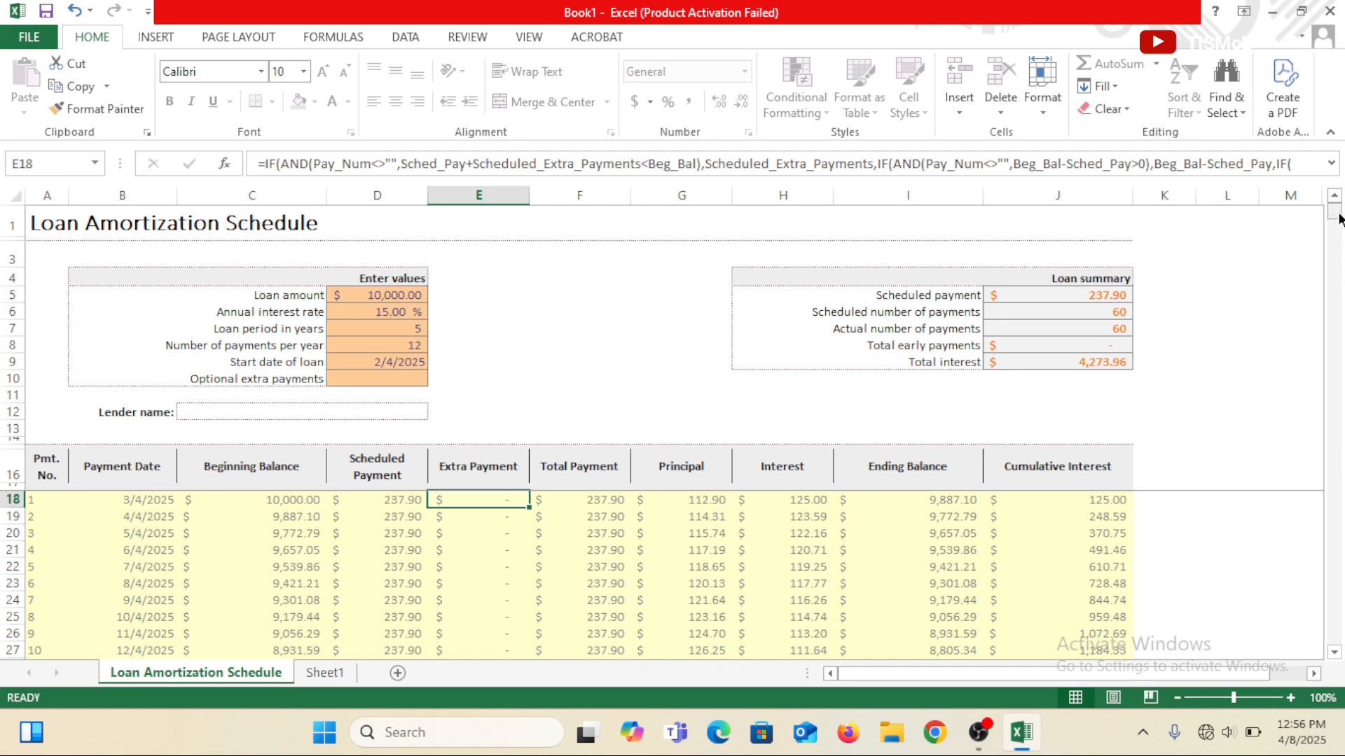